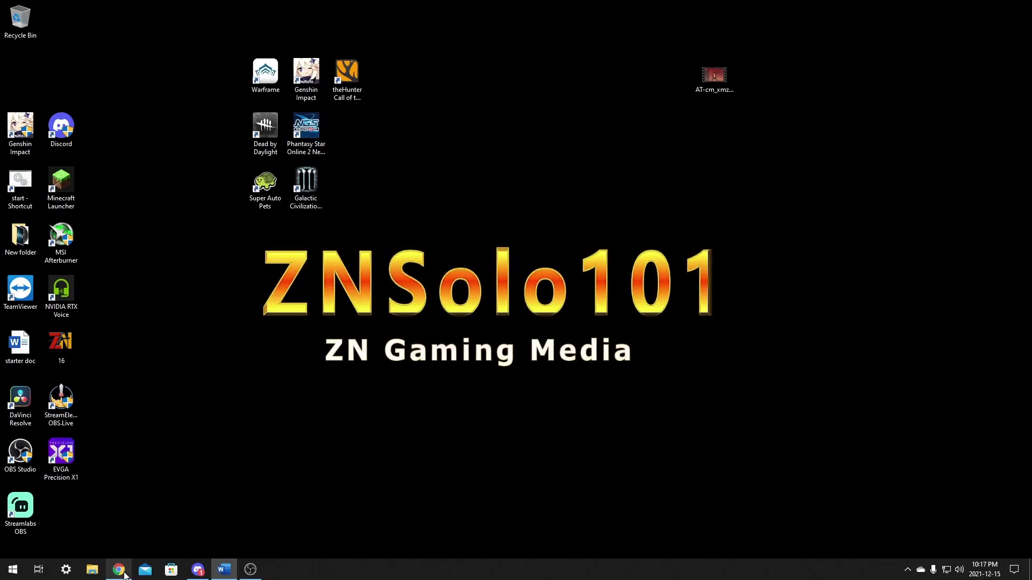
Step: Restore Chrome and open Loyalty > Giveaways in the StreamElements dashboard
left_click(120, 571)
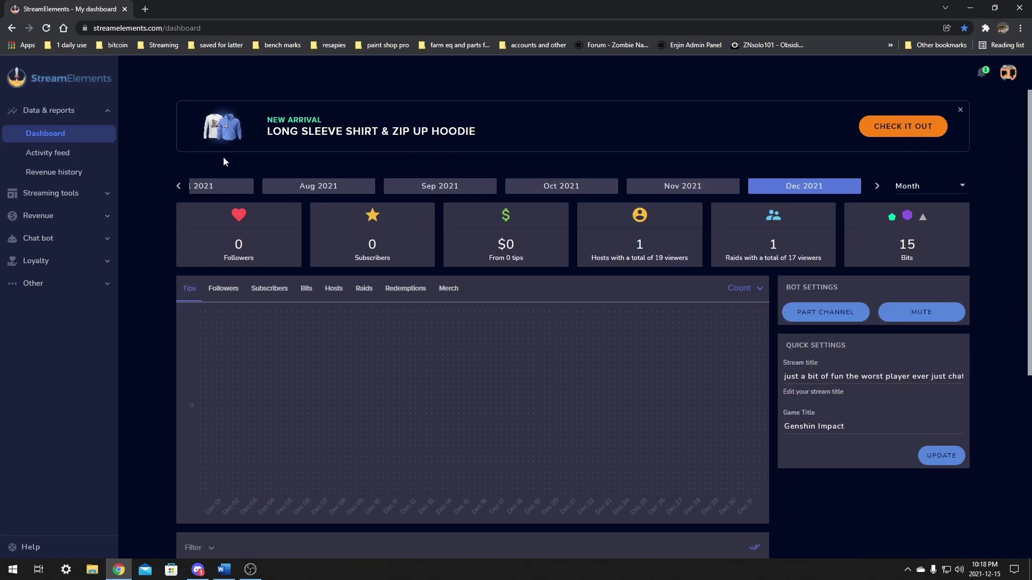
left_click(41, 263)
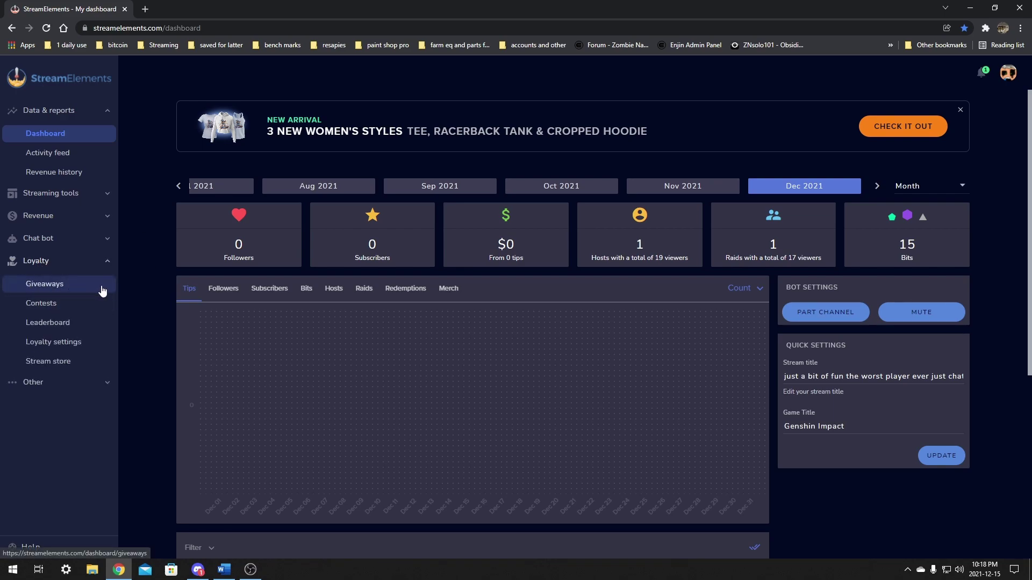
left_click(49, 289)
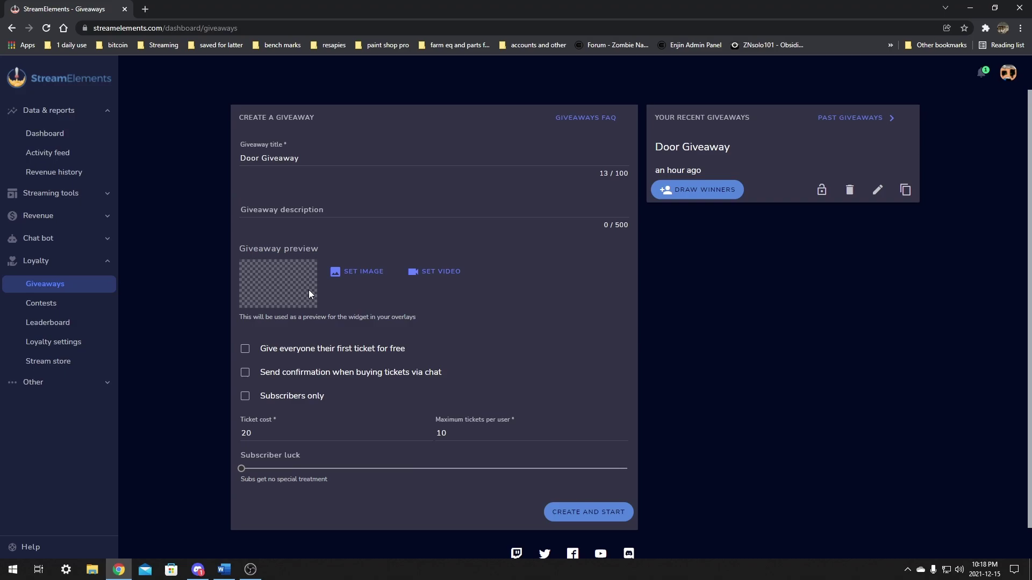
Step: Replace 'Door Giveaway' with 'play with random viewer' and add the description '1 game or 20 minutes of game play'
left_click(287, 158)
left_click_drag(302, 158, 220, 156)
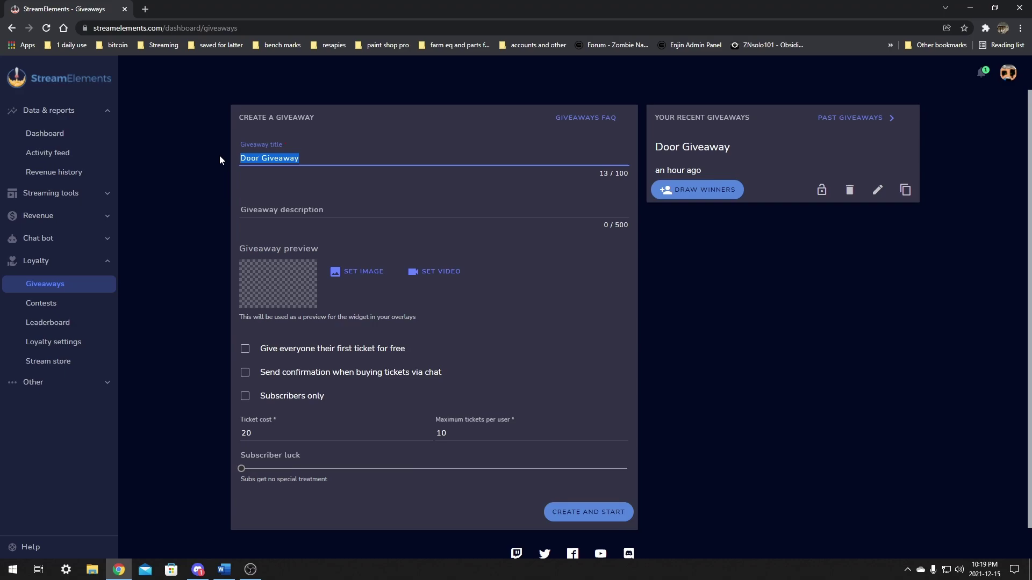
type("play with random viewer")
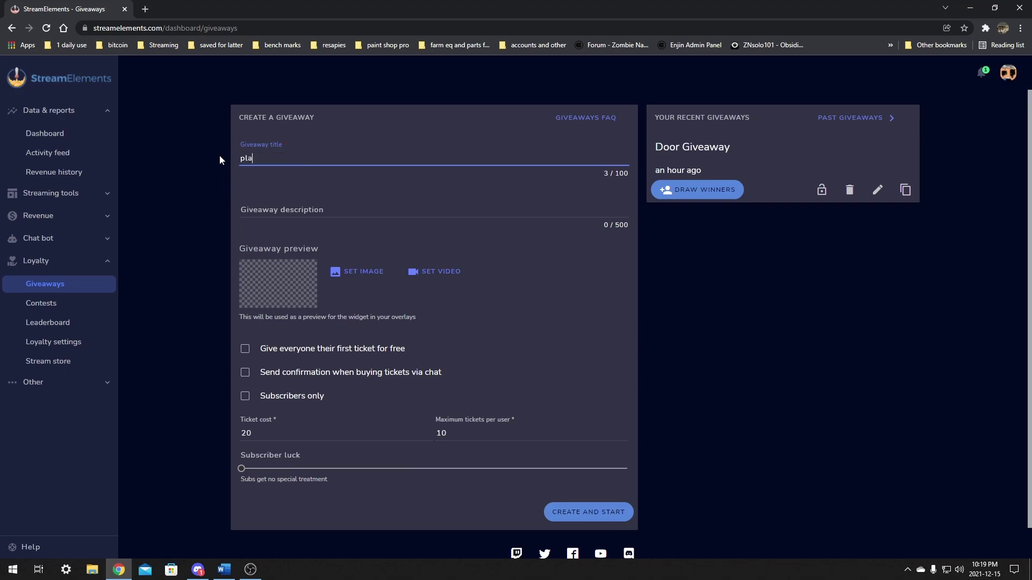
left_click(321, 211)
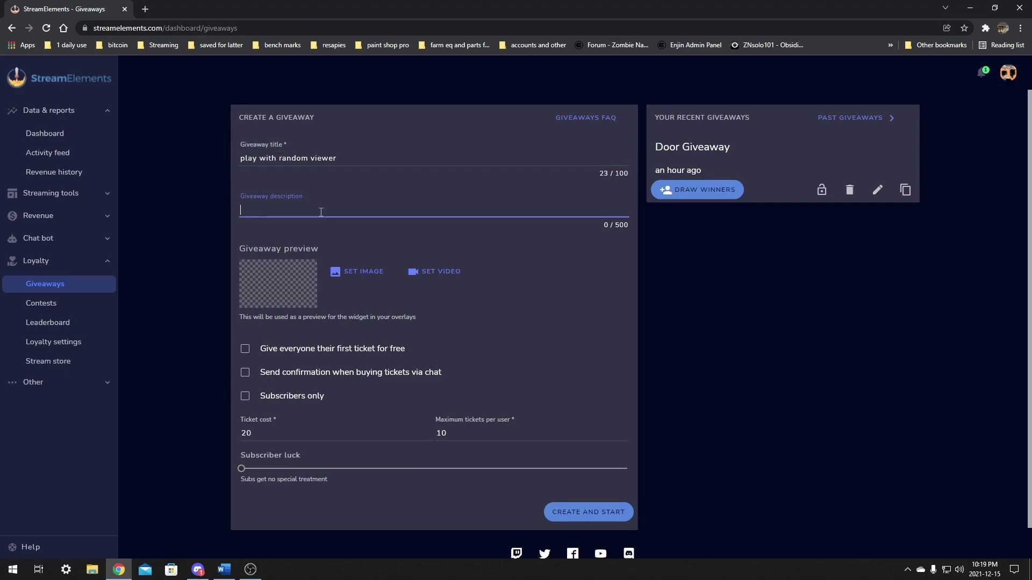
type("1 game or 20 minutes of game play")
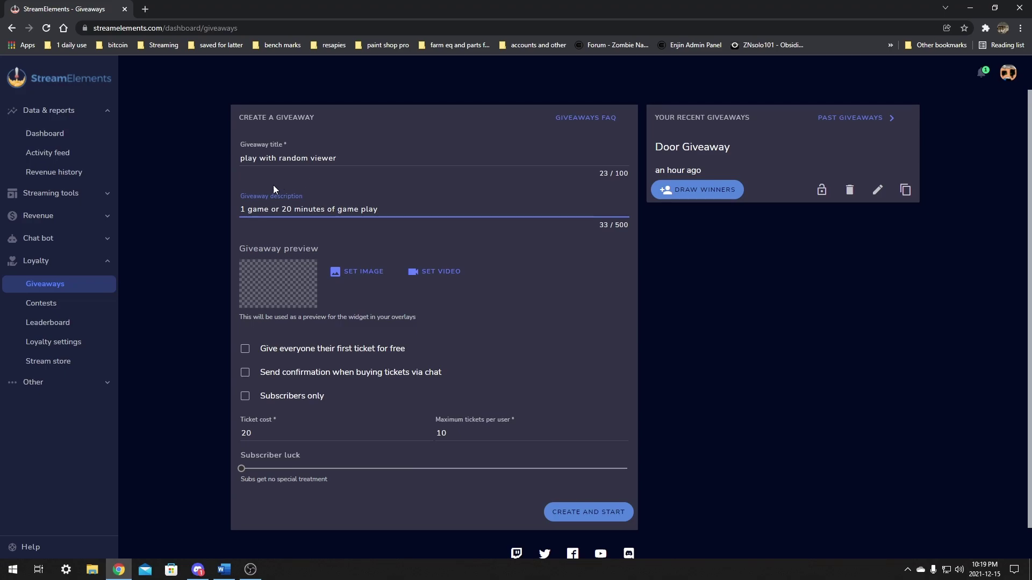
Step: Tick 'Send confirmation when buying tickets via chat' on the giveaway form
left_click_drag(241, 209, 382, 212)
left_click(395, 210)
left_click(245, 375)
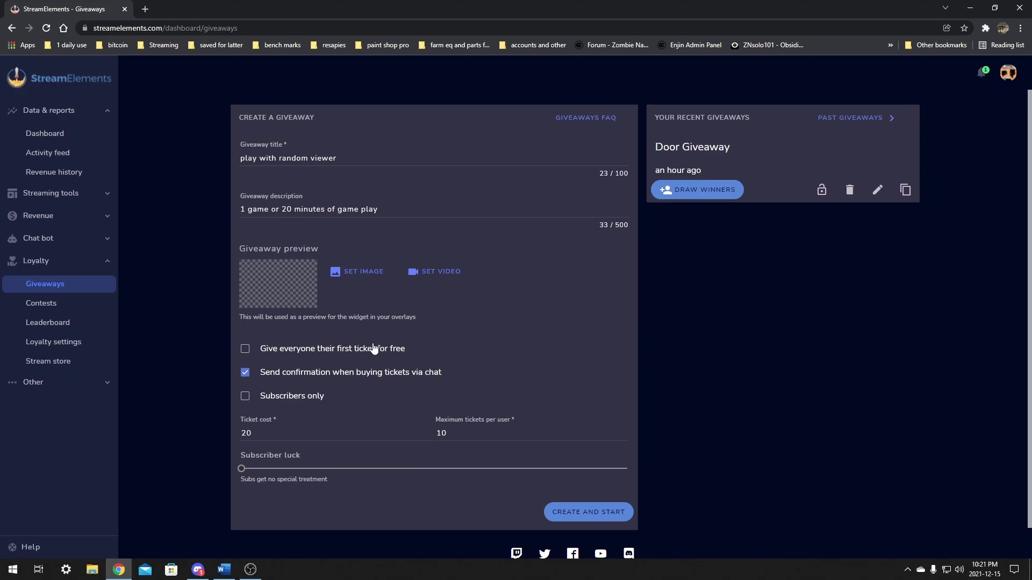
Step: Change Maximum tickets per user from 10 to 1, keeping the ticket cost at 20
scroll(357, 351, "down", 1)
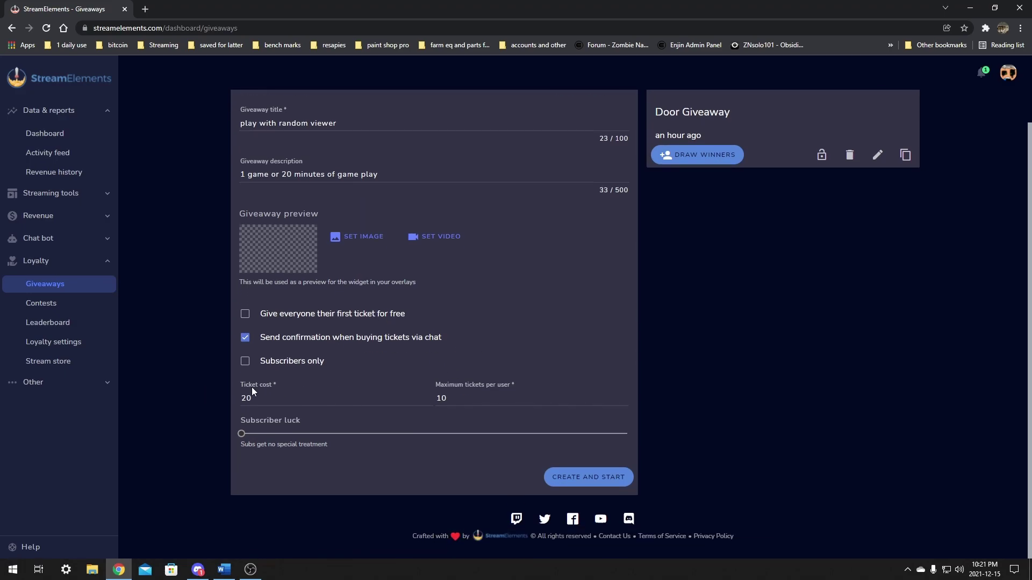
left_click_drag(258, 400, 243, 397)
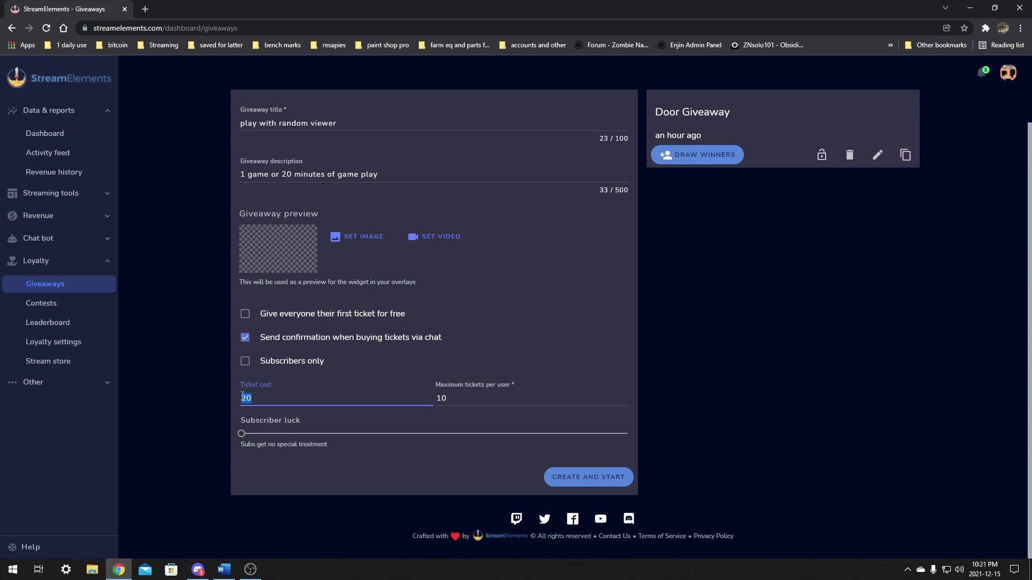
left_click(296, 394)
double_click(456, 398)
type("1")
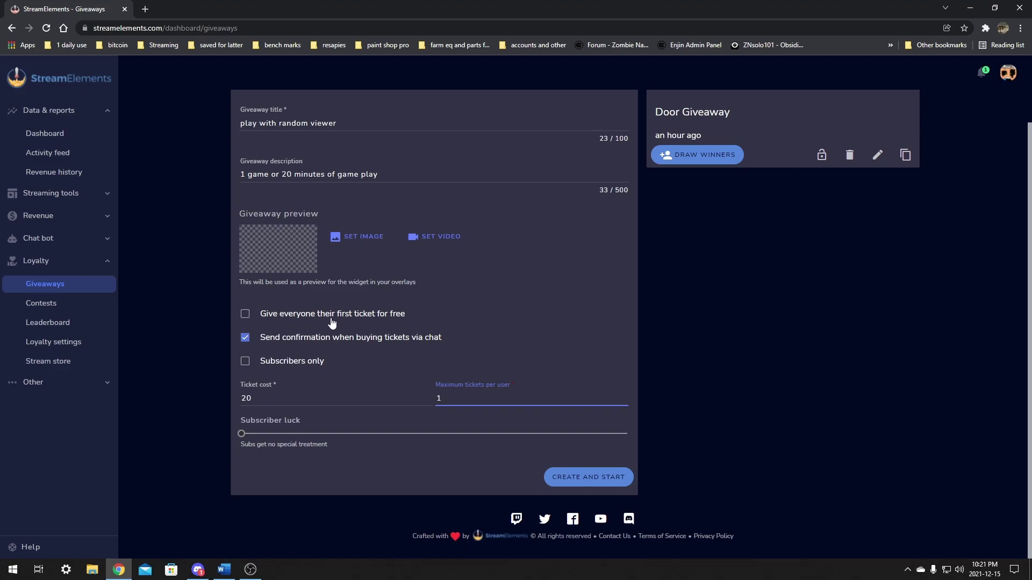
key("BackSpace")
double_click(439, 398)
left_click(444, 398)
left_click(276, 402)
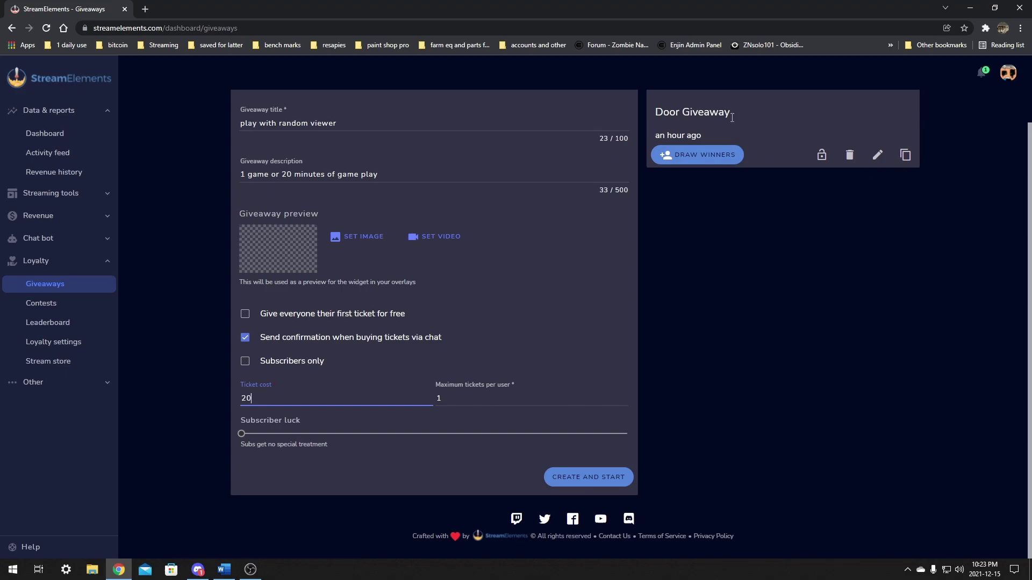
Step: Create and start the giveaway, then view the bot's 20-points-per-ticket announcement in OBS chat
left_click(574, 484)
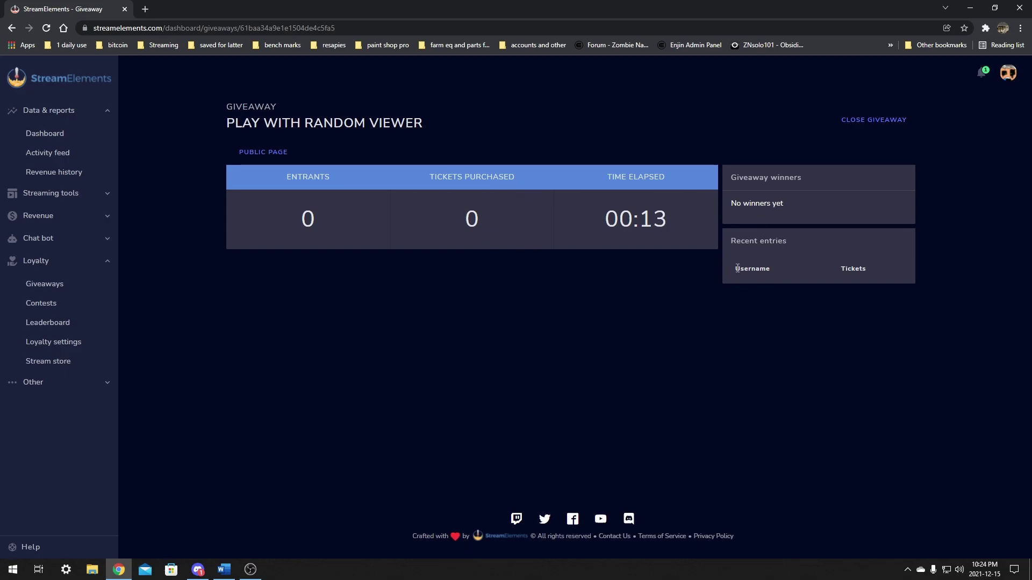
left_click_drag(734, 266, 792, 266)
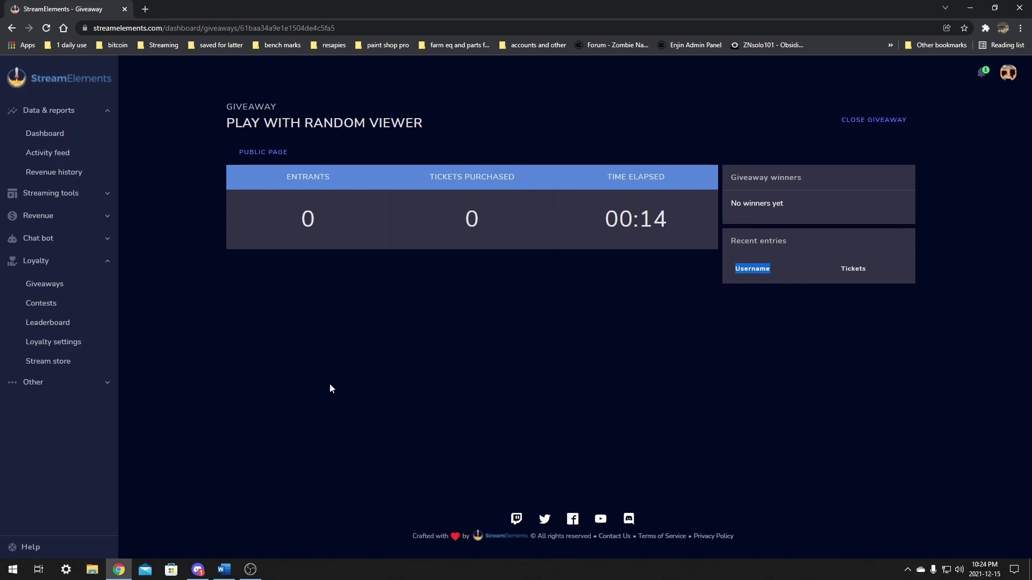
left_click(250, 569)
left_click_drag(813, 142, 940, 152)
Step: Send the !ticket command in the OBS stream chat
left_click(839, 352)
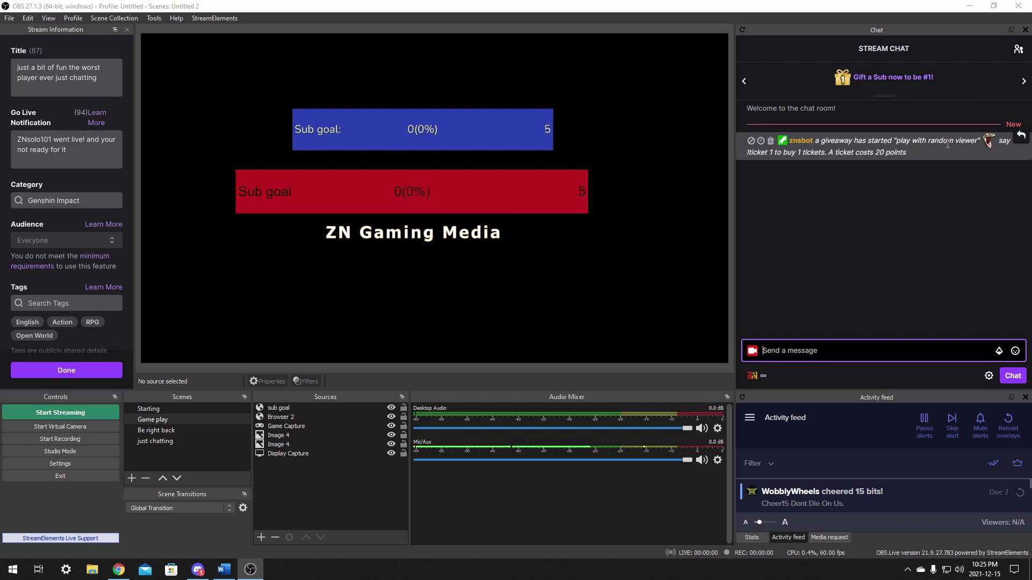
mouse_move(787, 138)
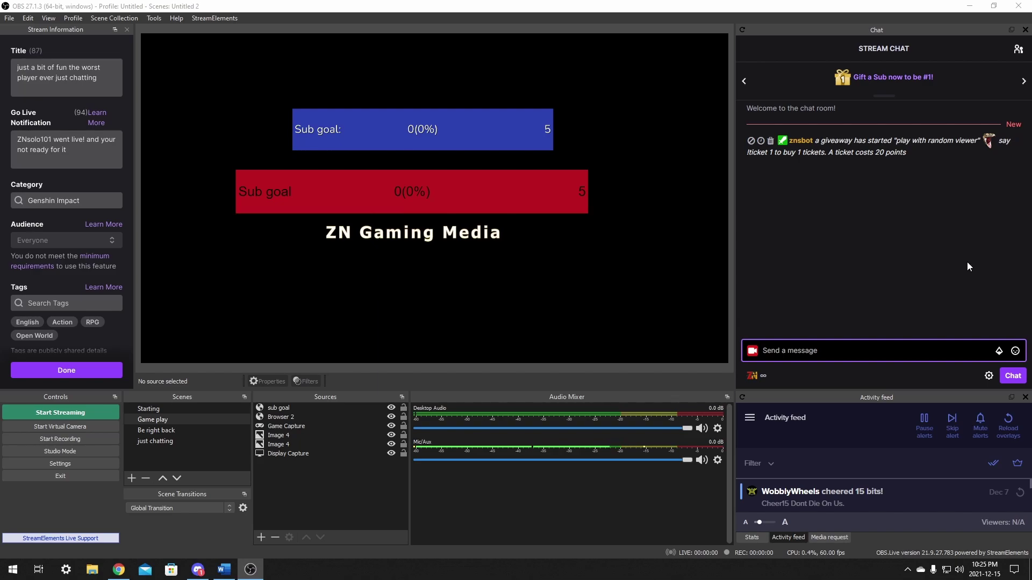
type("!")
type("ticket")
key("Return")
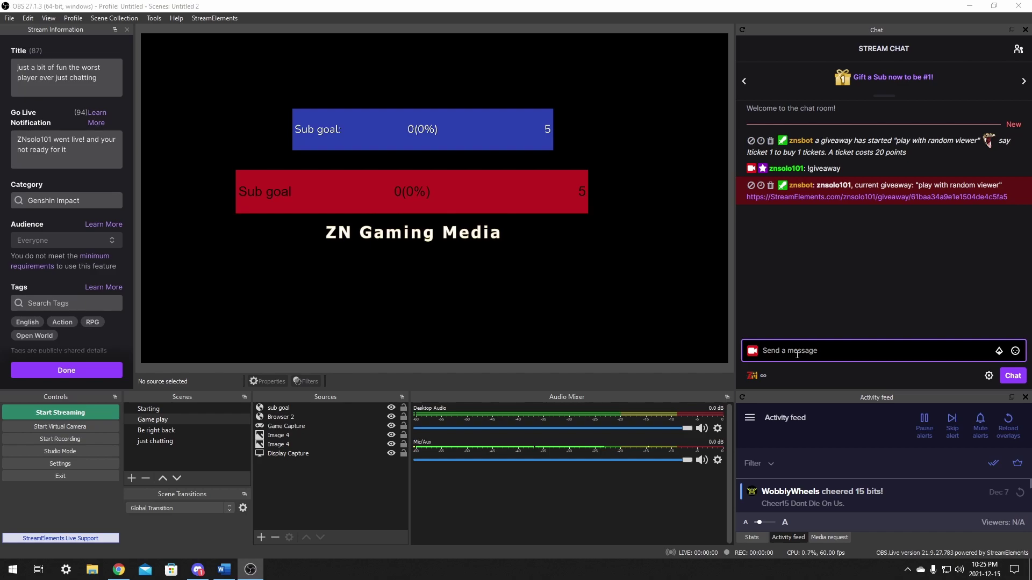
Step: Buy a ticket by sending !enter in chat, then return to the Chrome giveaway page
type("!enter")
key("Return")
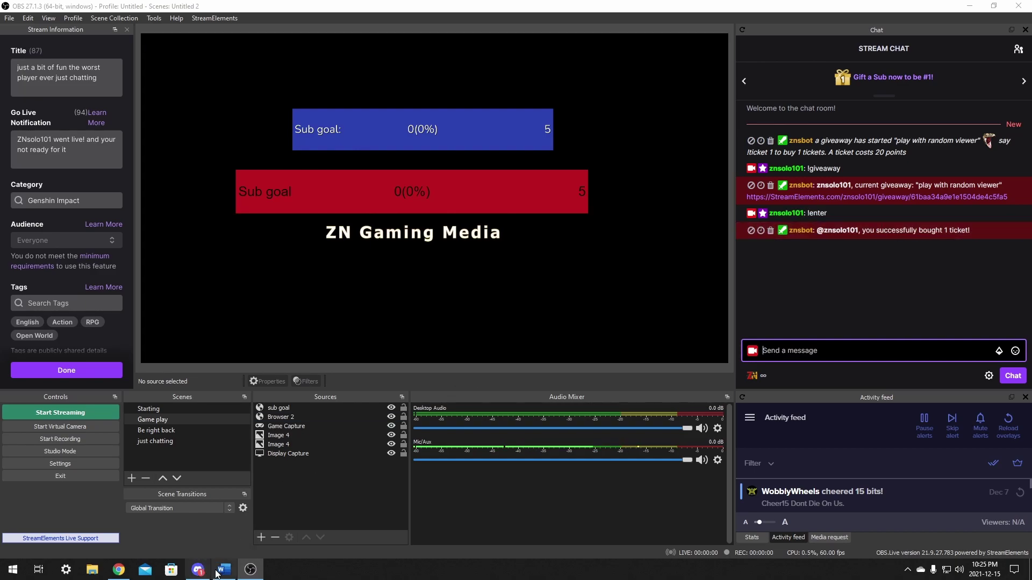
left_click(112, 574)
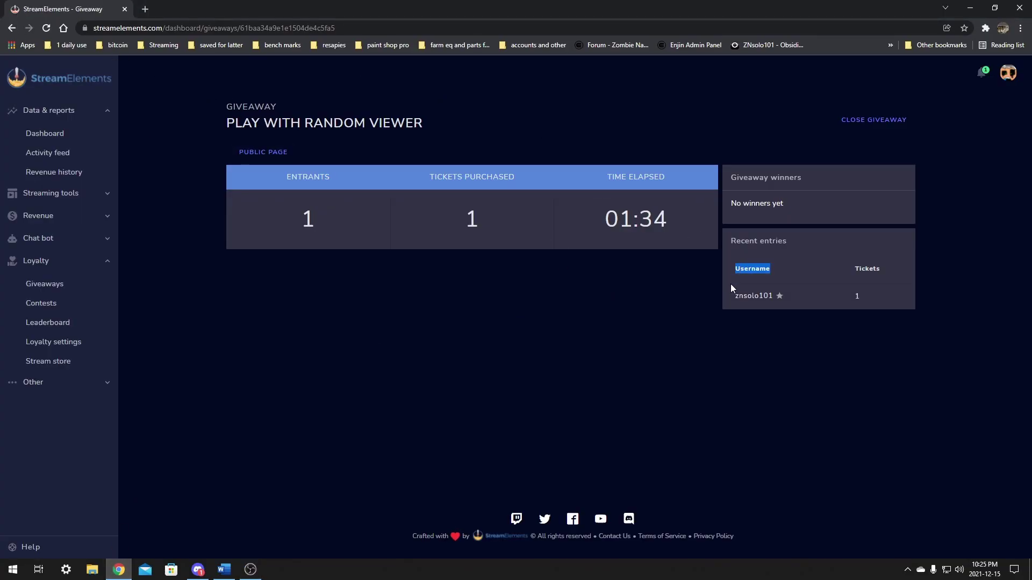
left_click_drag(733, 294, 881, 302)
left_click(727, 388)
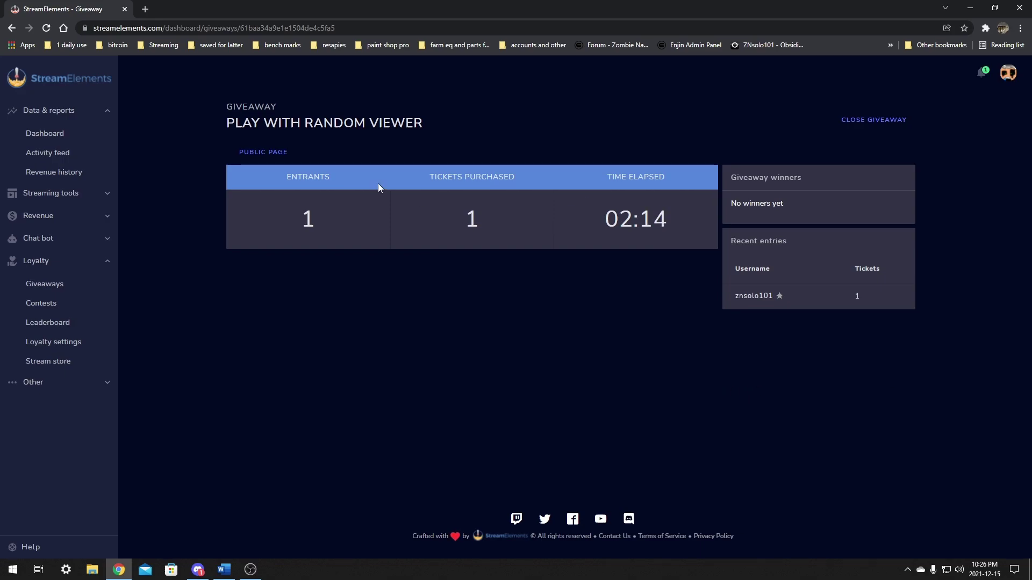
Step: In OBS, highlight the bot's 'successfully bought 1 ticket' chat message
left_click(245, 576)
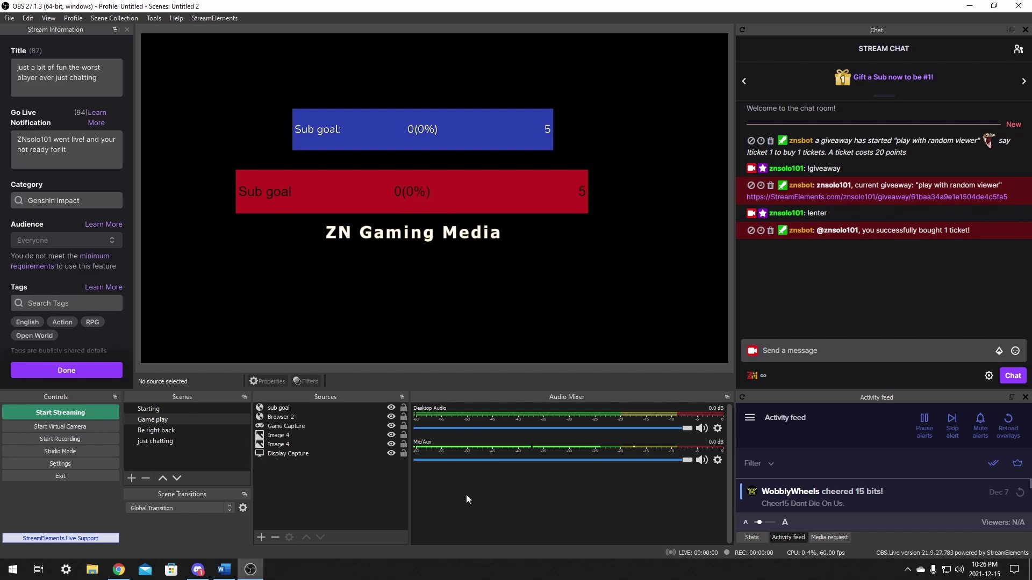
left_click(798, 346)
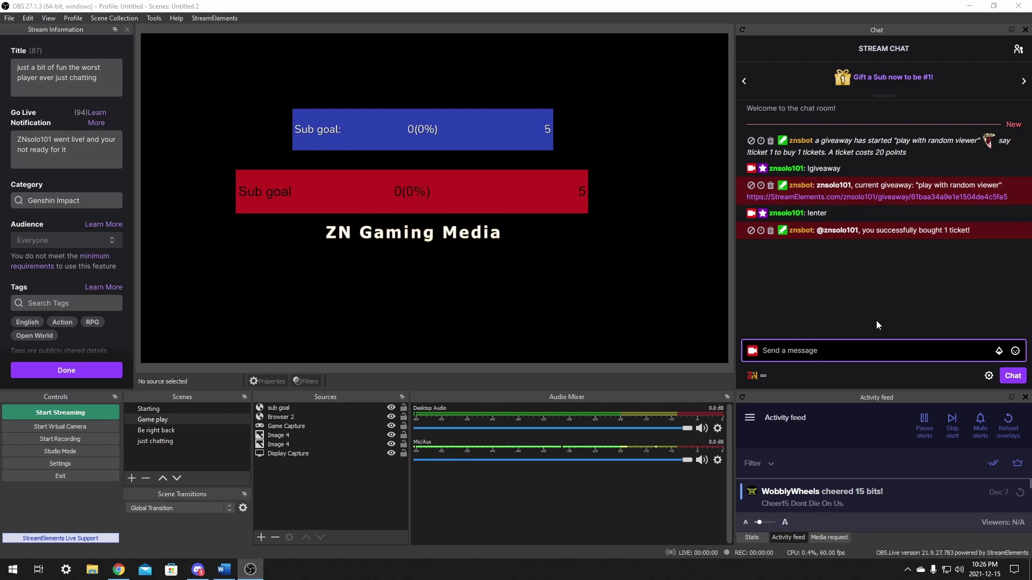
left_click_drag(973, 231, 819, 232)
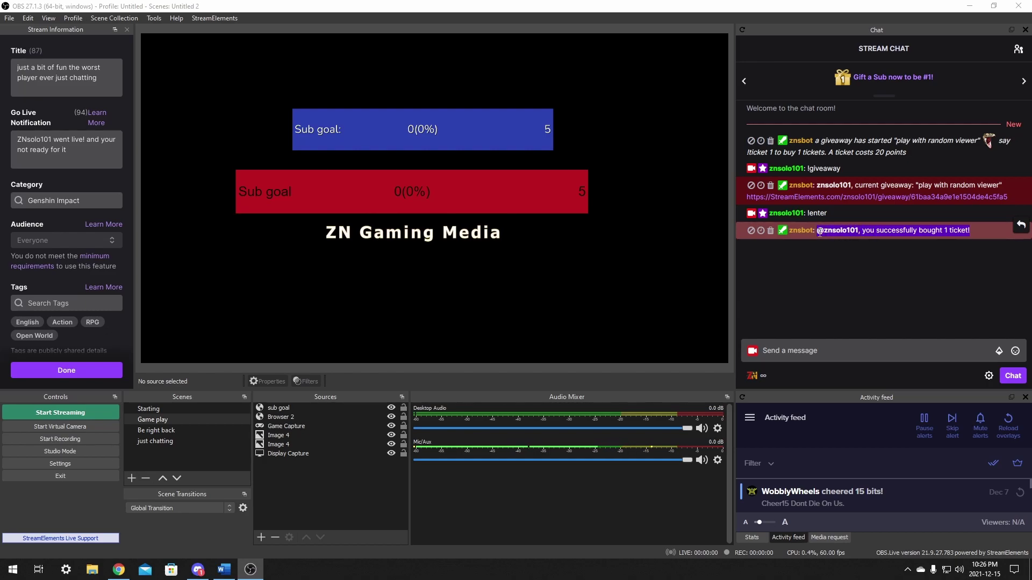
left_click_drag(986, 231, 817, 233)
left_click(983, 233)
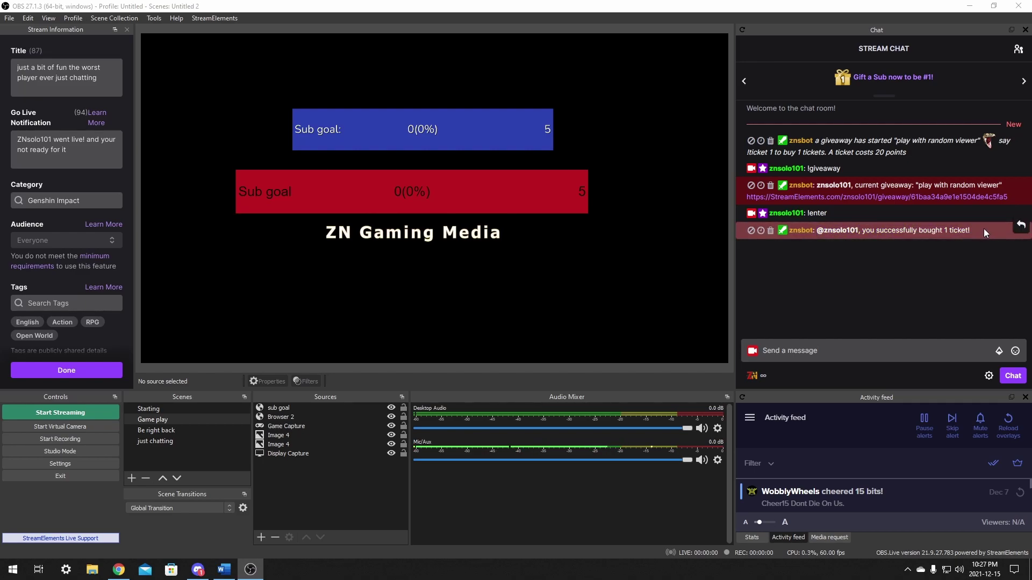
left_click_drag(973, 230, 820, 232)
Step: Return to Chrome and check the public giveaway page shows 1 entrant and 1 ticket
key("alt+Tab")
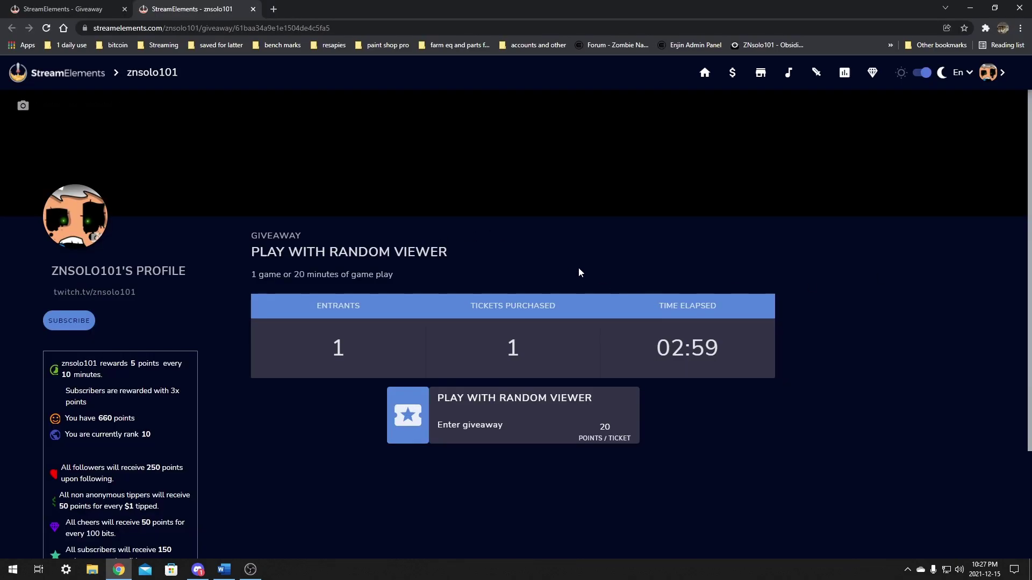
scroll(585, 274, "down", 2)
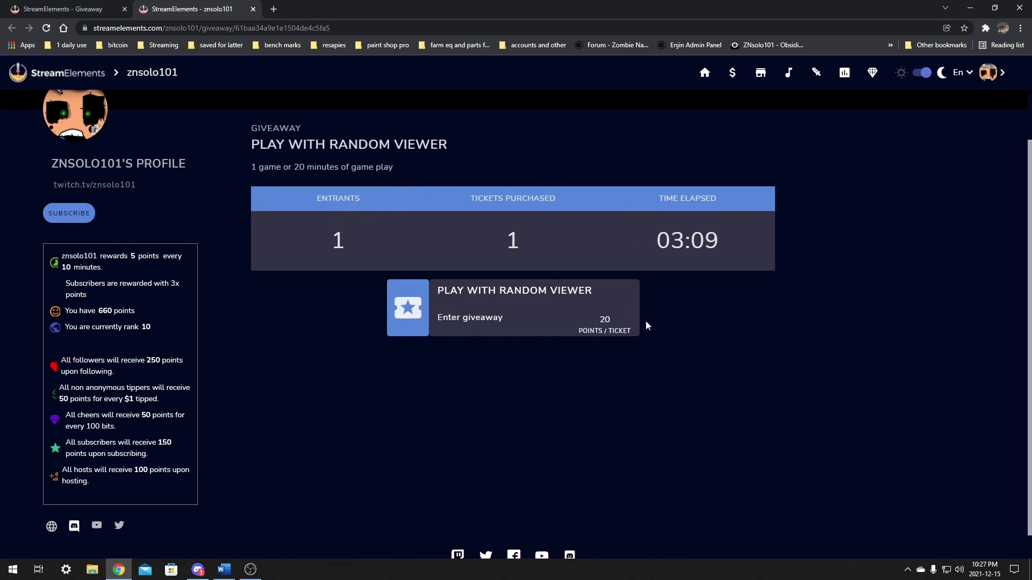
left_click_drag(437, 328, 415, 316)
left_click(472, 398)
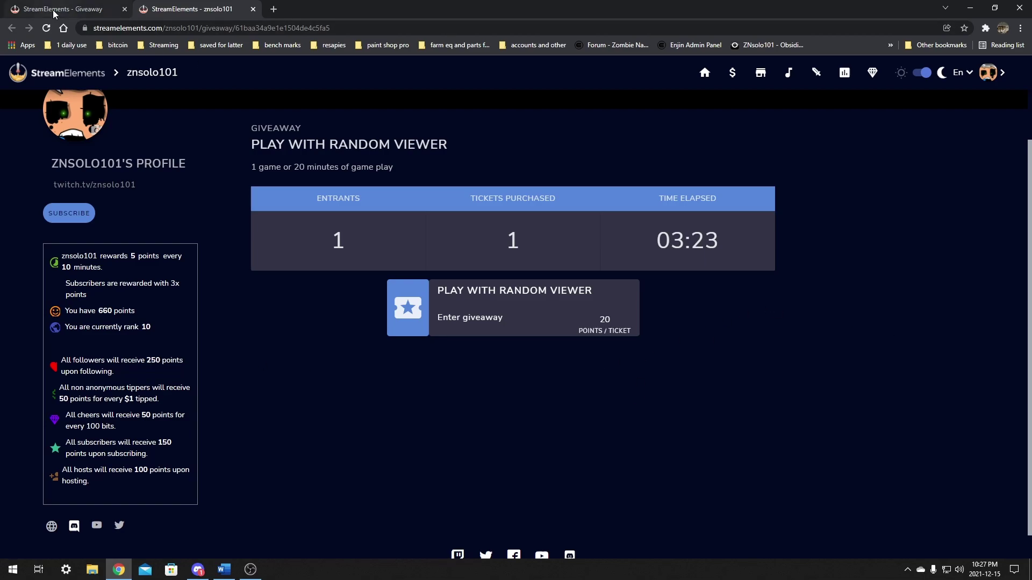
Step: Send '!addpoints' with the viewer's username and 700 in OBS chat, raising the balance to 1360
left_click(250, 569)
left_click(818, 352)
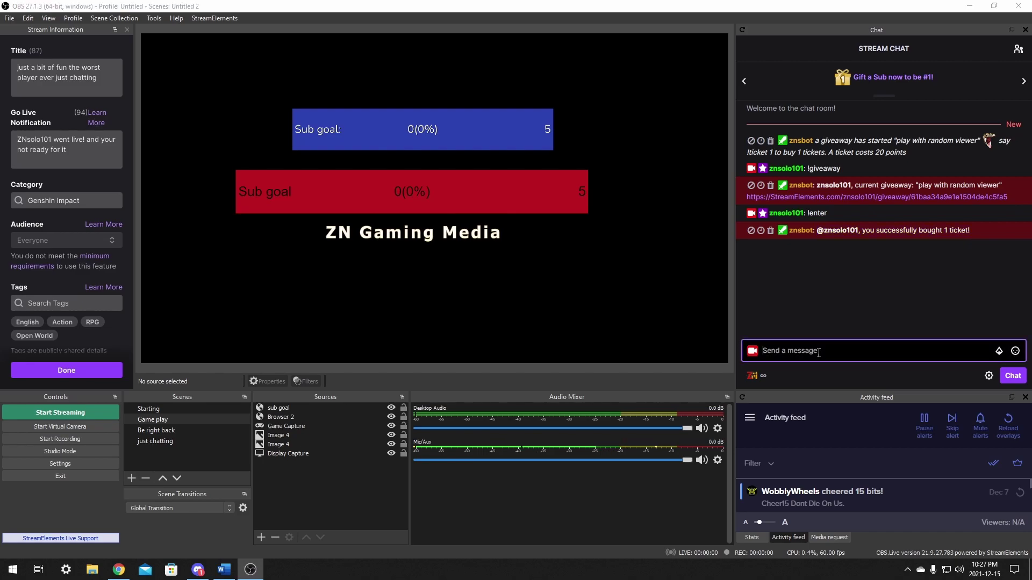
type("!addpoints znsolo101 700")
key("Return")
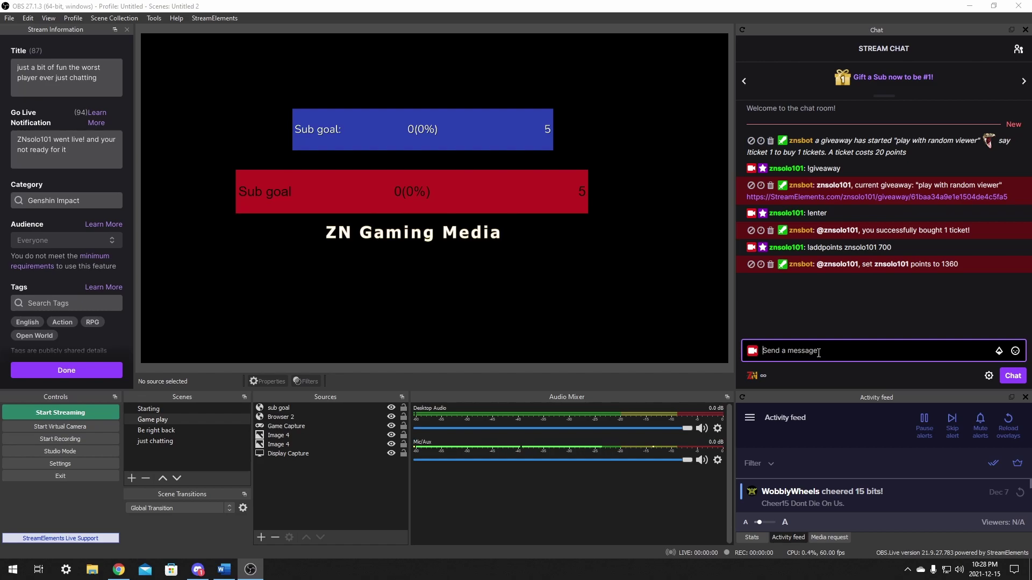
left_click(114, 568)
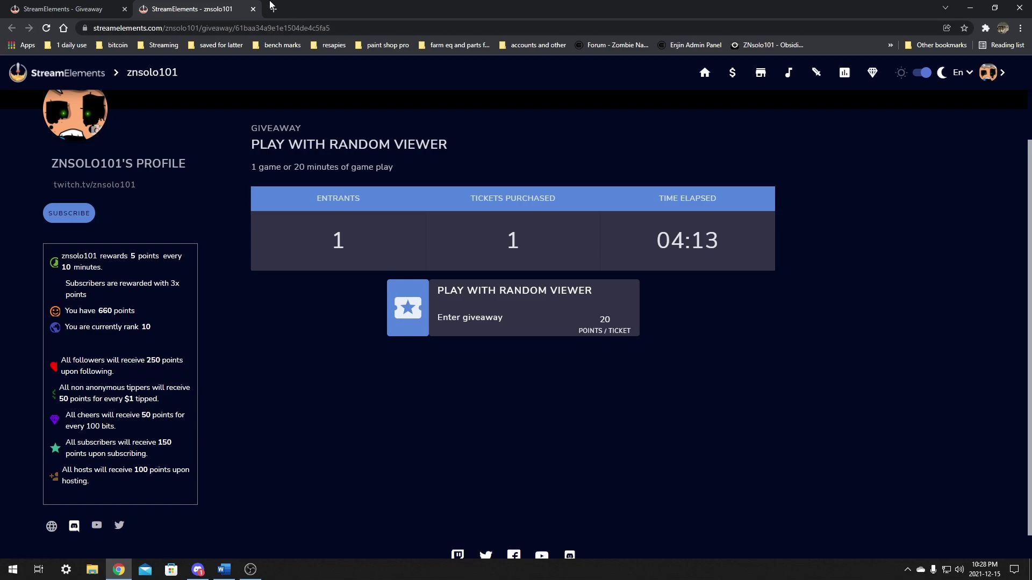
Step: Close the public giveaway tab to return to the 'play with random viewer' dashboard page
left_click(253, 9)
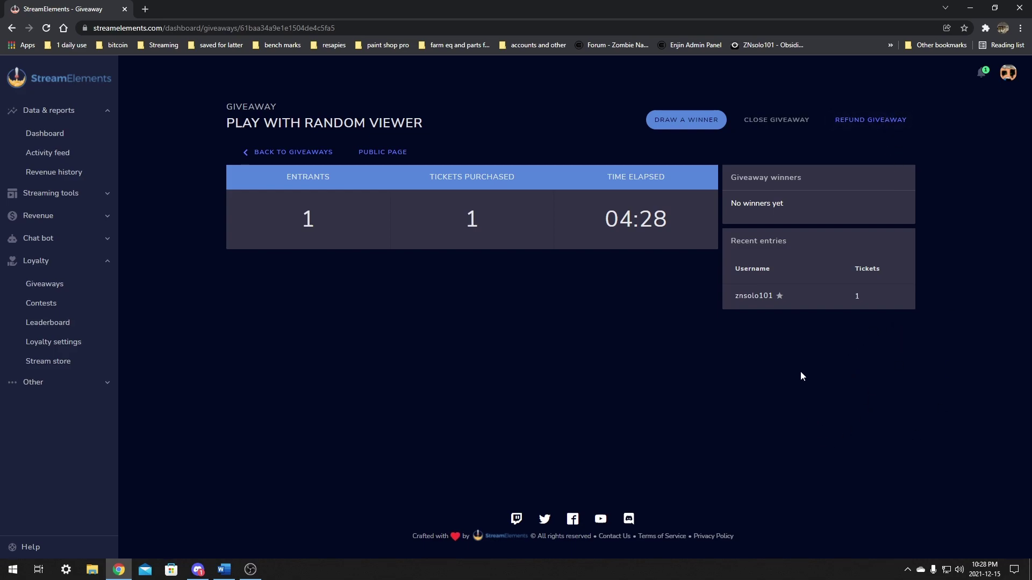
Step: Draw a random winner for 'play with random viewer', then confirm Mark As Complete
left_click(682, 120)
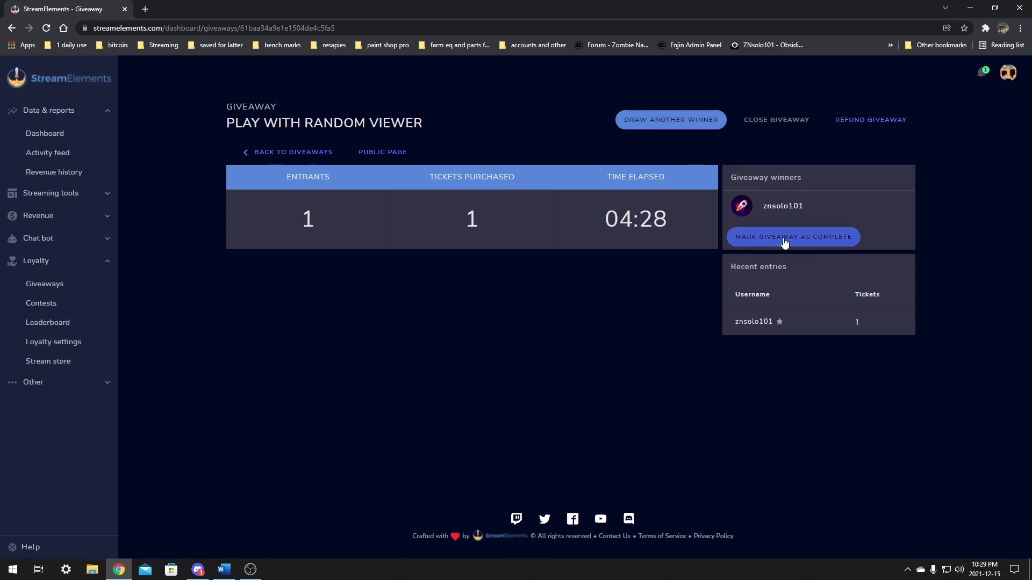
left_click_drag(763, 207, 789, 208)
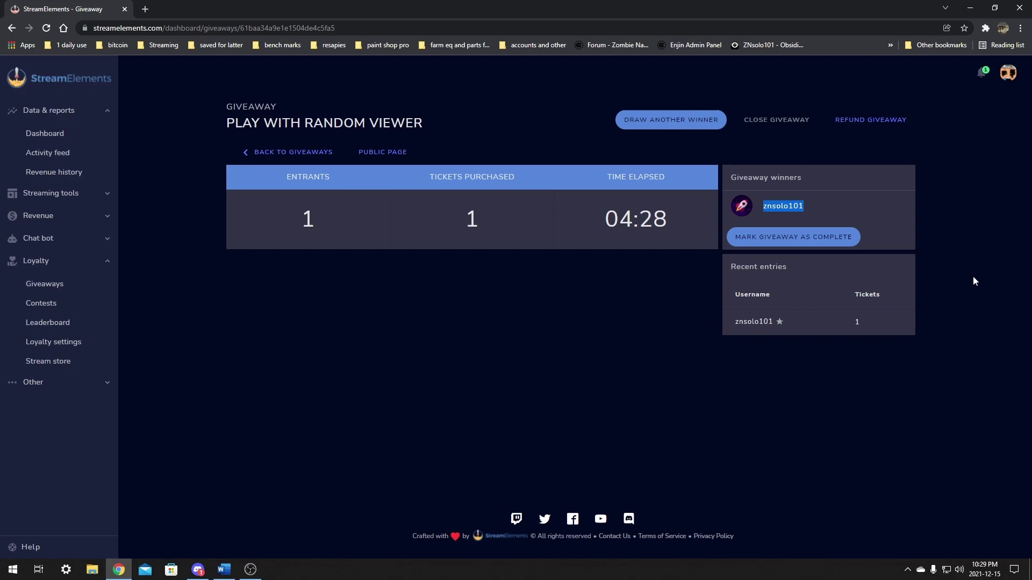
left_click(796, 243)
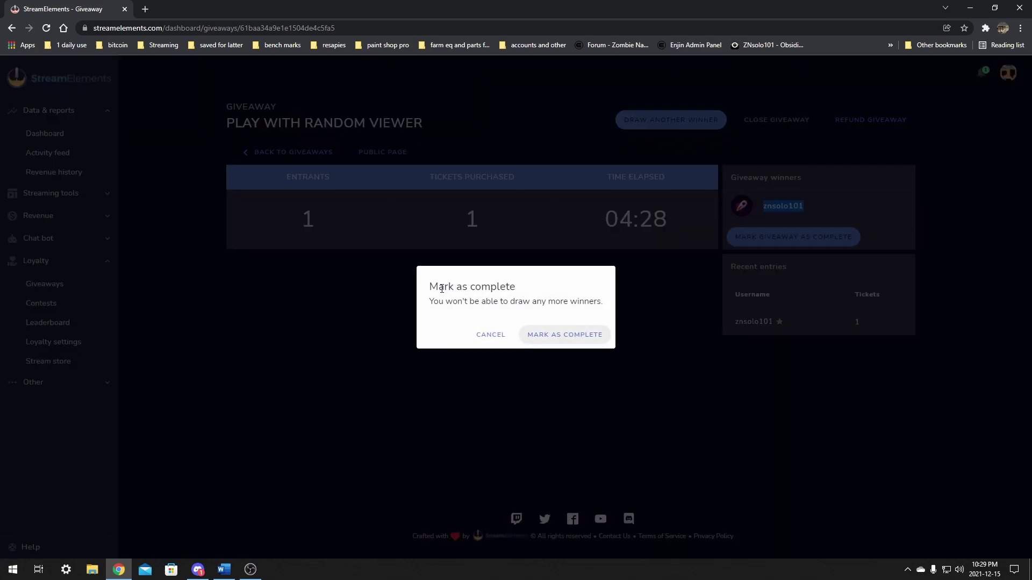
left_click_drag(431, 286, 606, 308)
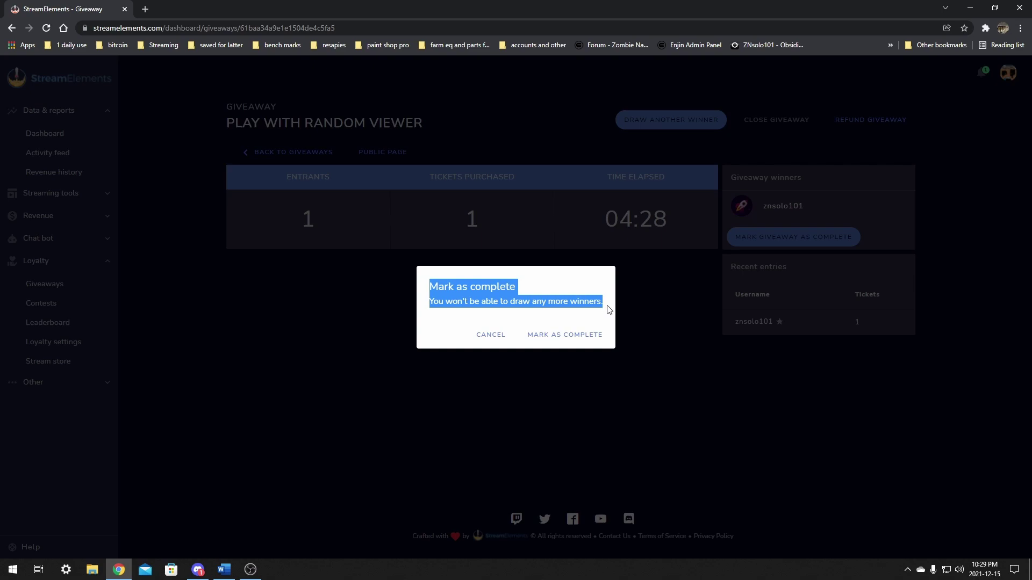
left_click(571, 337)
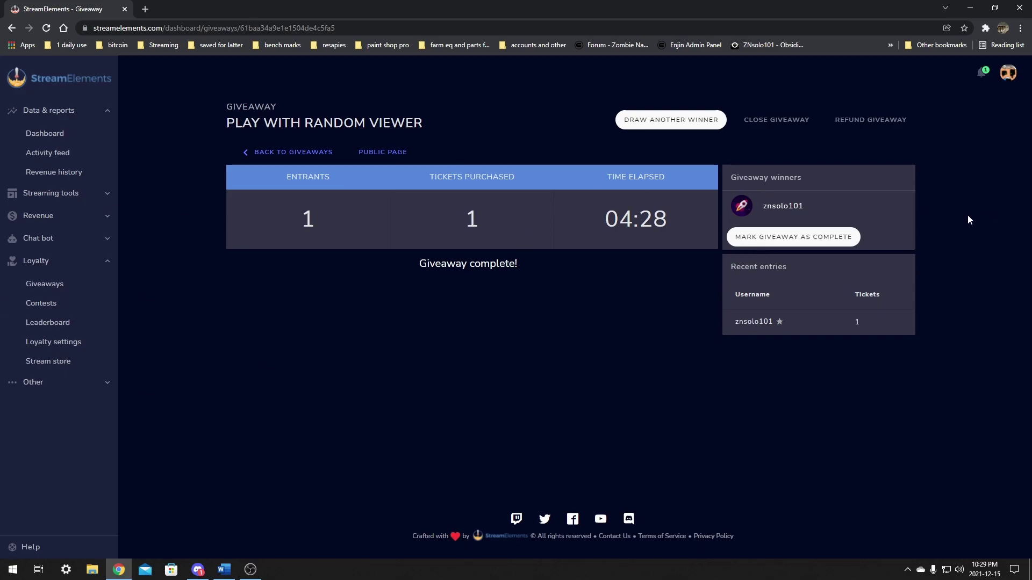
Step: Check the 'play with random viewer' results from the Giveaways list, then return to Door Giveaway's Draw Winners
left_click(58, 286)
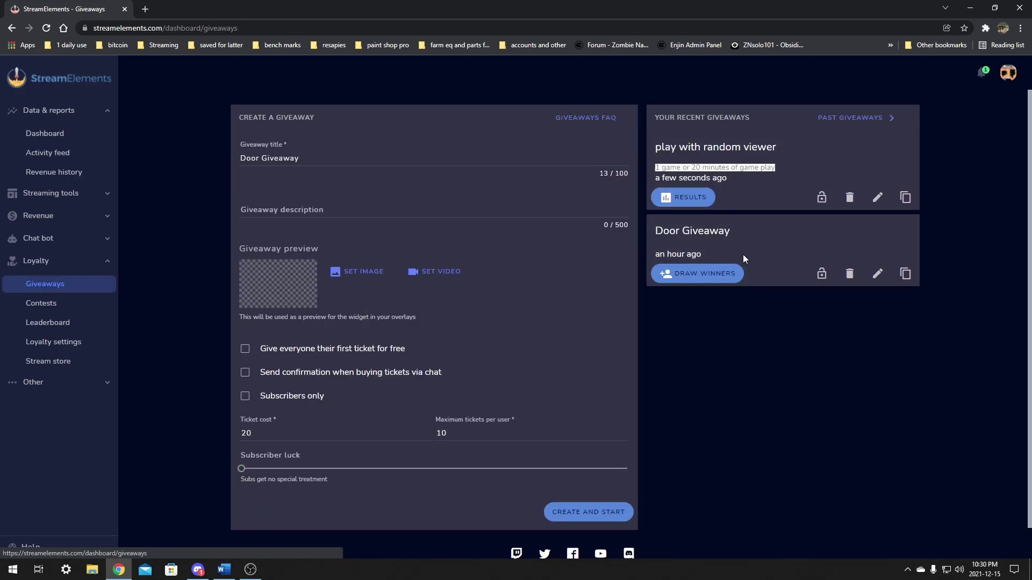
left_click(691, 200)
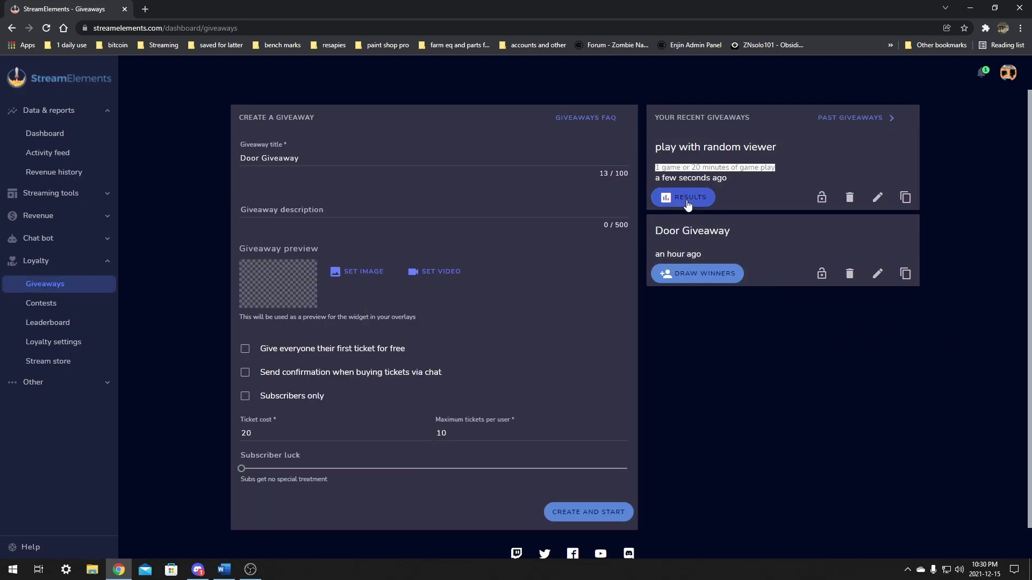
key("alt+Left")
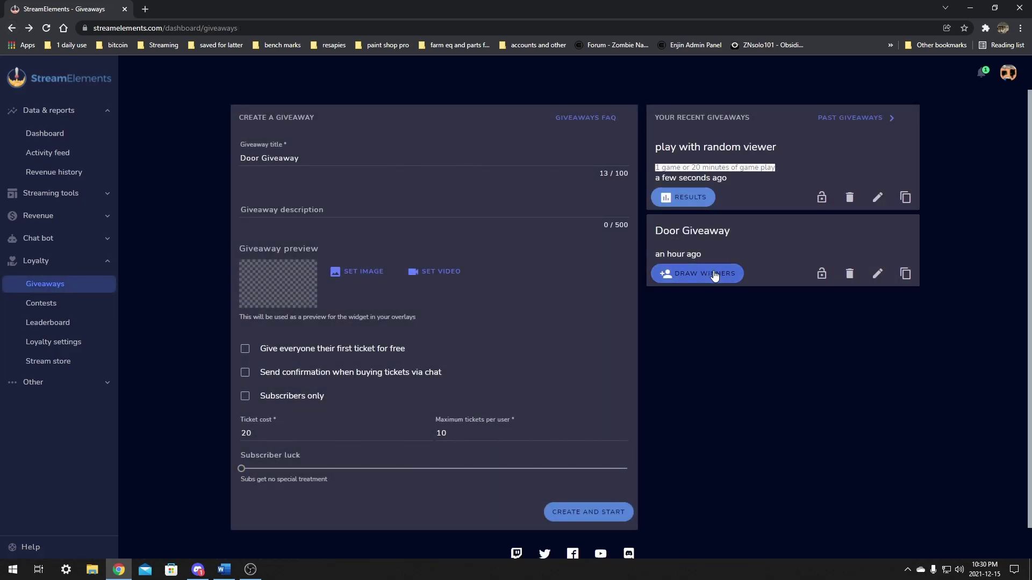
left_click(695, 280)
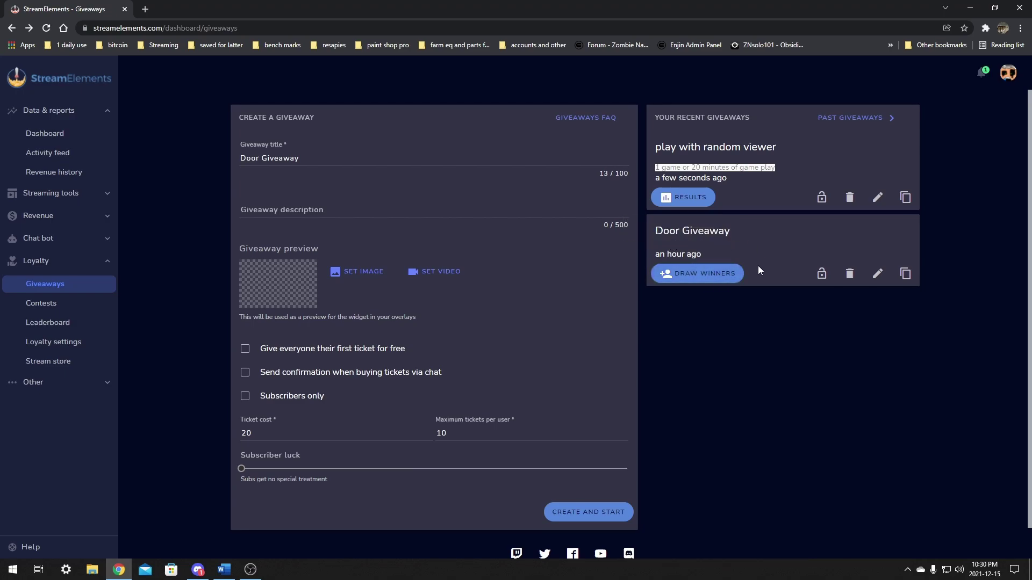